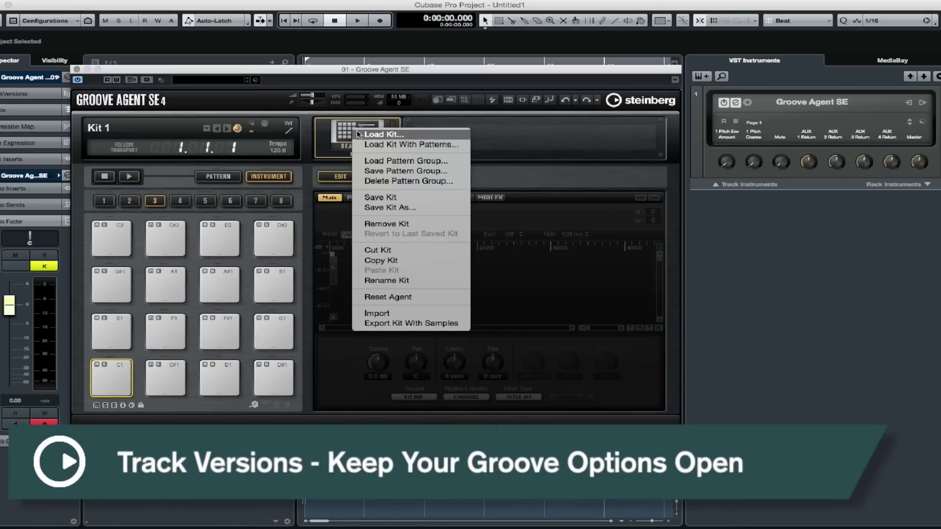
Load the Groover Mix 02 kit with its patterns into Groove Agent SE.
{"action": "left_click", "coordinate": [376, 143]}
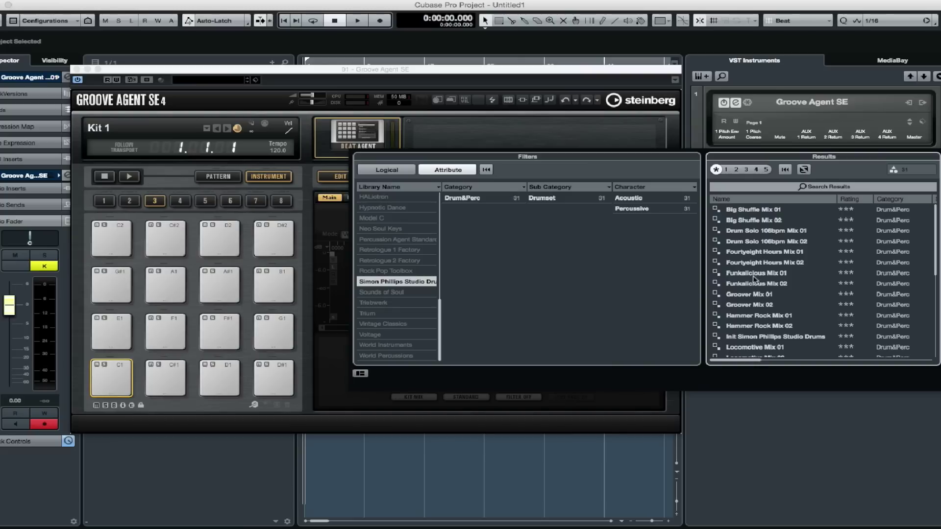
{"action": "double_click", "coordinate": [743, 305]}
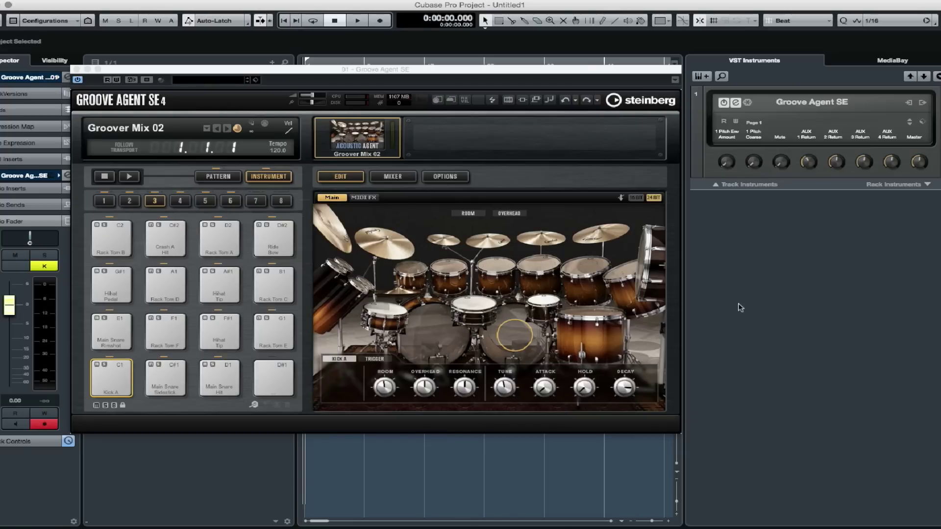
Audition the kit's Kick A, Main Snare Sidestick and Main Snare Hit pads.
{"action": "left_click", "coordinate": [124, 379]}
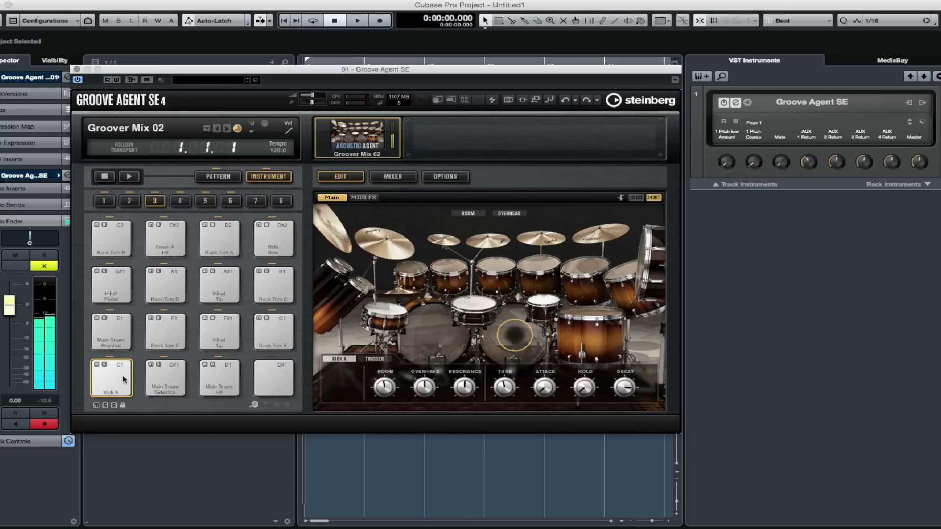
{"action": "left_click", "coordinate": [165, 380]}
{"action": "left_click", "coordinate": [219, 380]}
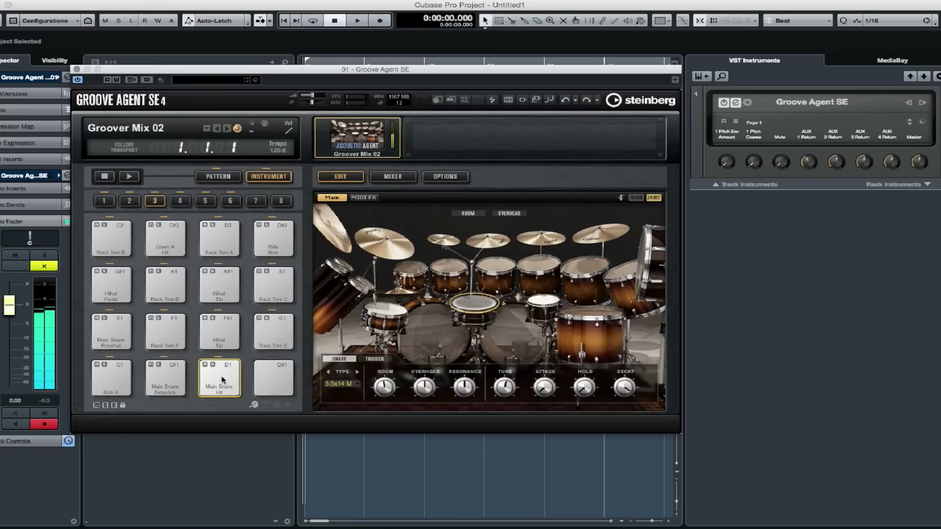
Show the pattern pads, select Intro 3, and move Groove Agent aside.
{"action": "left_click", "coordinate": [216, 180]}
{"action": "left_click", "coordinate": [164, 375]}
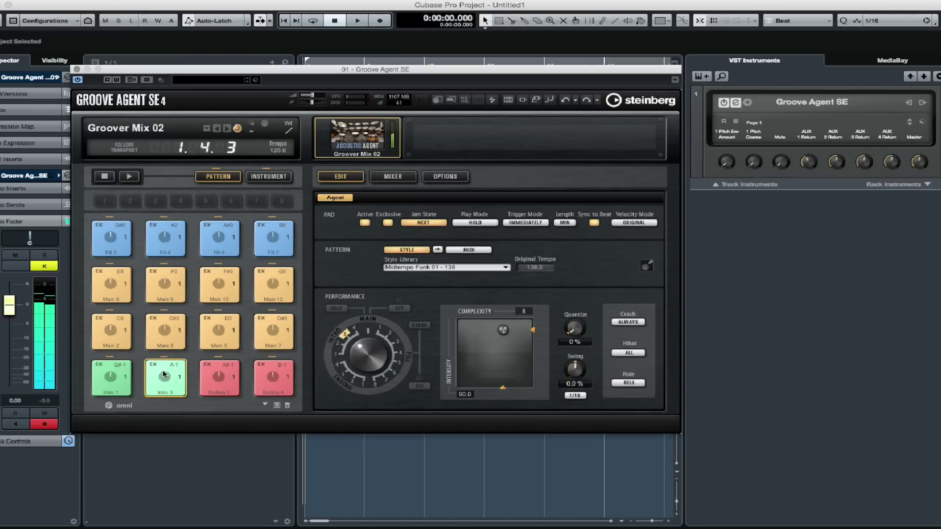
{"action": "left_click_drag", "start_coordinate": [155, 74], "coordinate": [668, 18]}
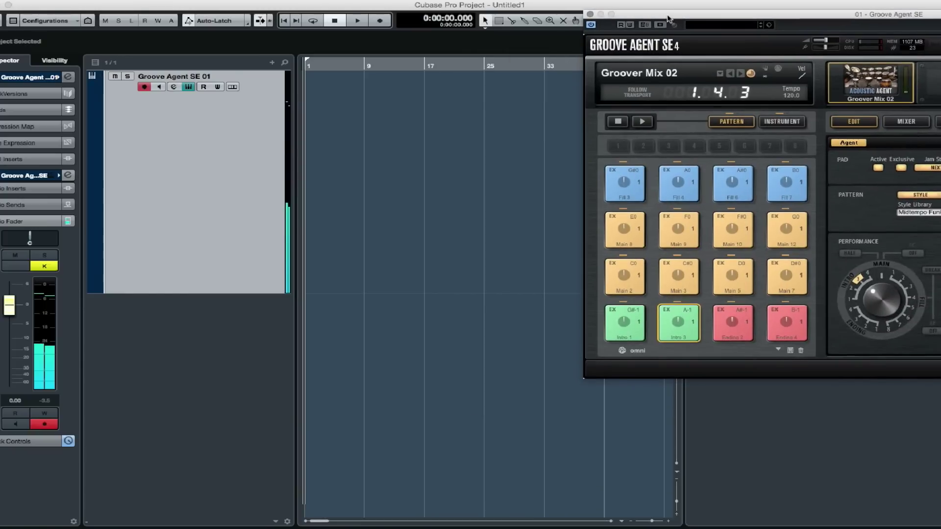
Place the Intro 3 pattern at bar 1 of Groove Agent SE 01, zoom in, and audition Main 2.
{"action": "left_click_drag", "start_coordinate": [678, 322], "coordinate": [311, 165]}
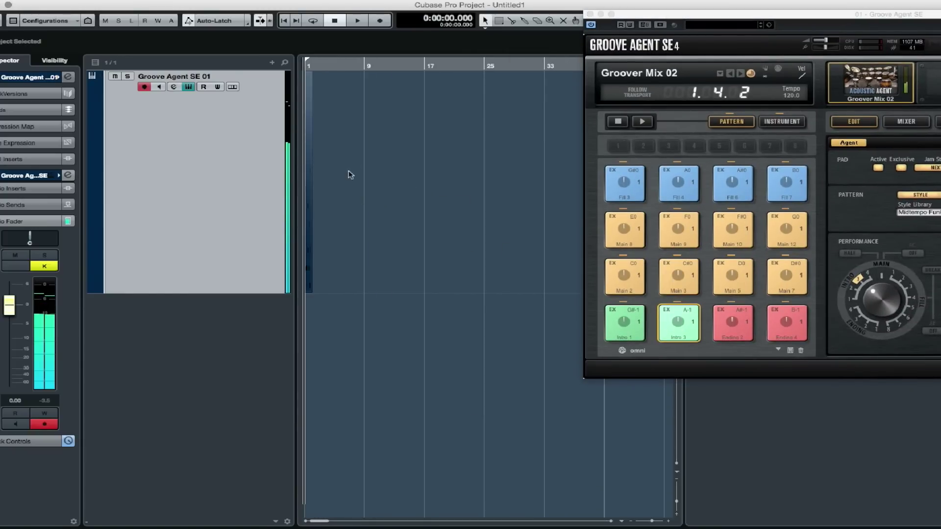
{"action": "key", "text": "h"}
{"action": "key", "text": "h"}
{"action": "key", "text": "h"}
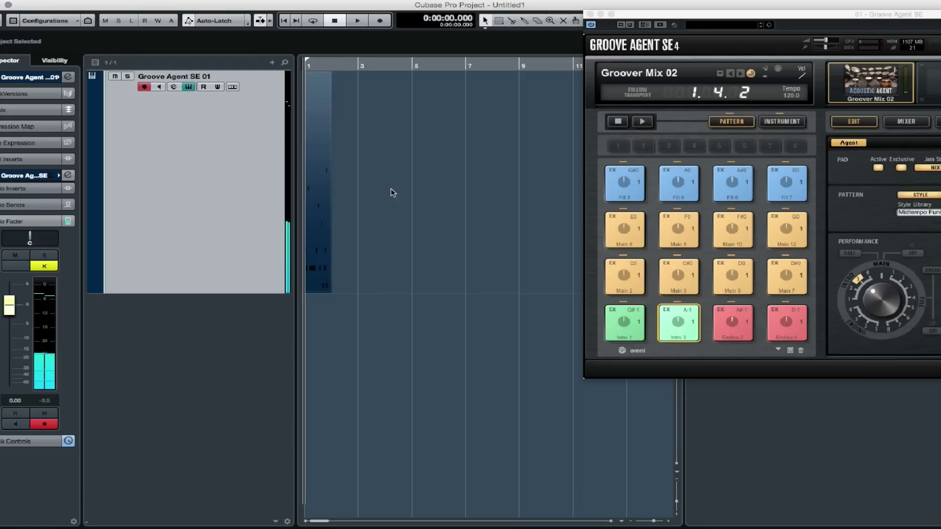
{"action": "key", "text": "h"}
{"action": "key", "text": "h"}
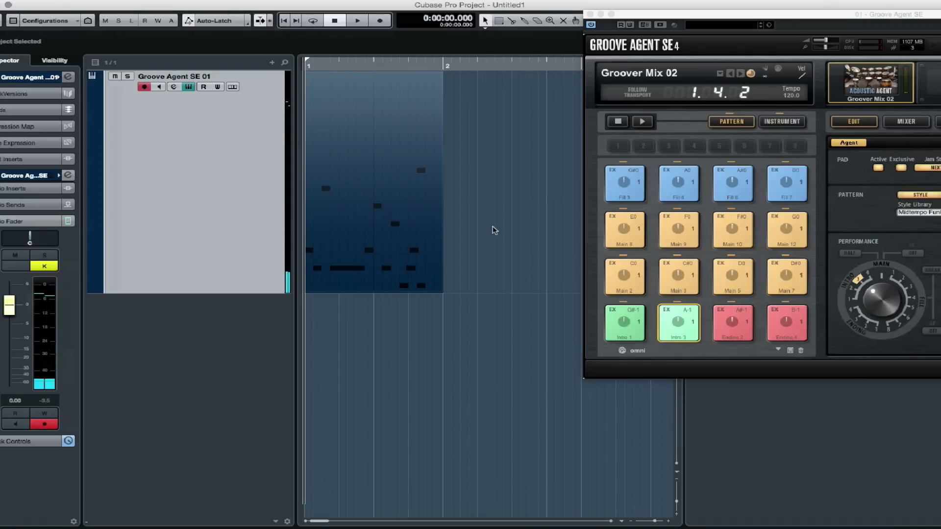
{"action": "left_click", "coordinate": [629, 273]}
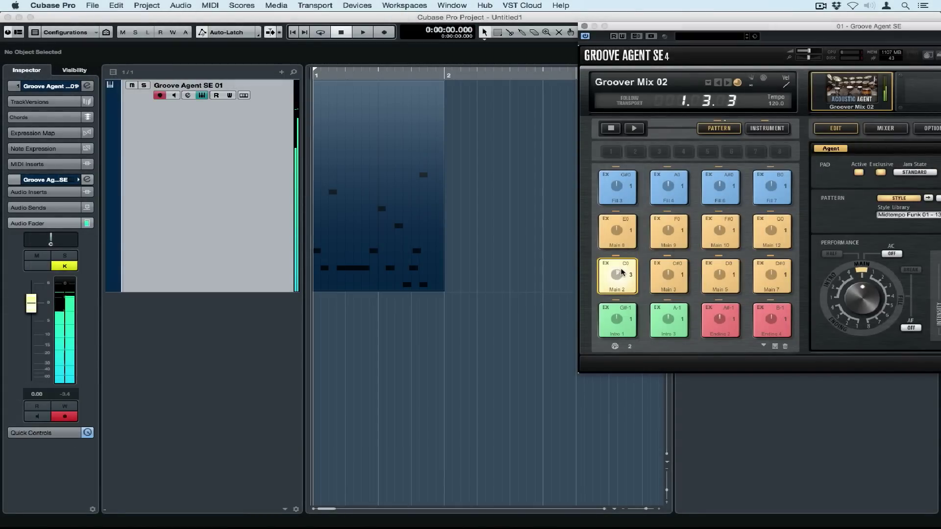
Adjust Main 2 on the Complexity pad to complexity 4, intensity 91.5, auditioning after each change.
{"action": "double_click", "coordinate": [637, 28]}
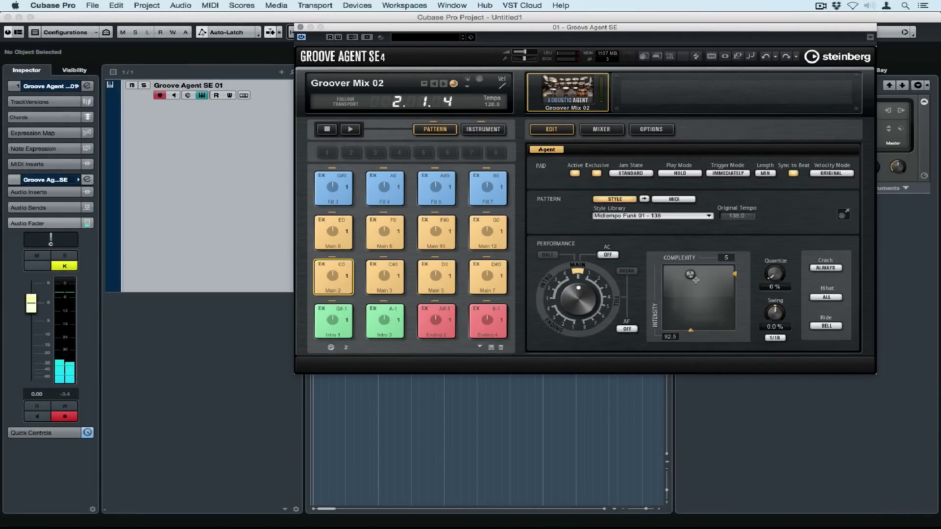
{"action": "left_click", "coordinate": [331, 276]}
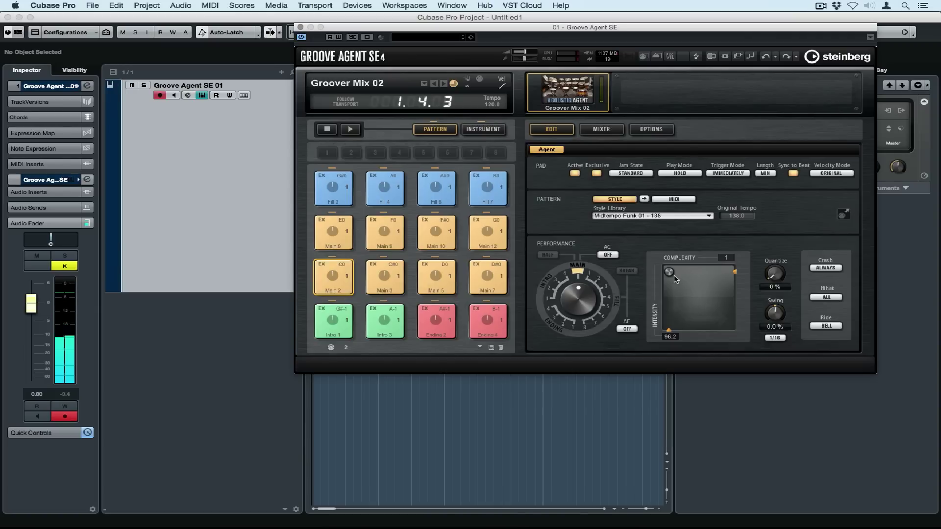
{"action": "left_click_drag", "start_coordinate": [682, 277], "coordinate": [718, 278]}
{"action": "left_click", "coordinate": [331, 272]}
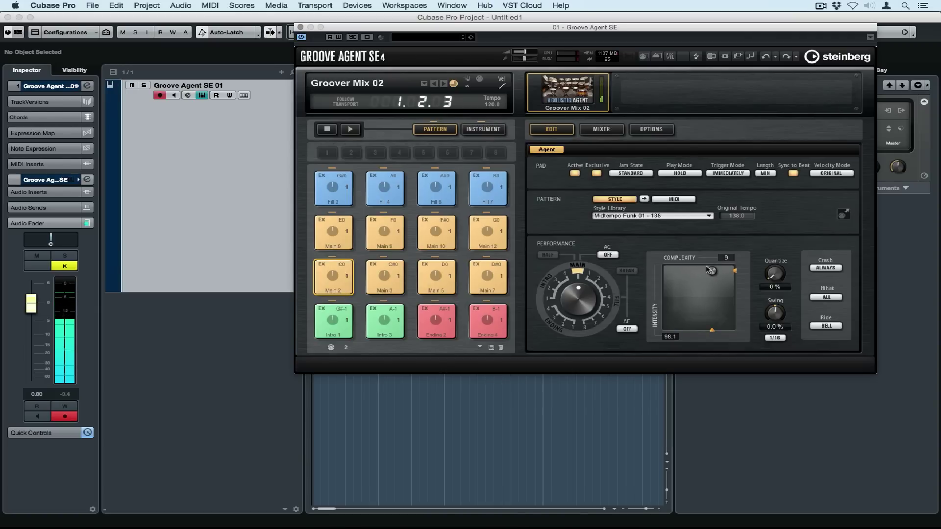
{"action": "left_click", "coordinate": [331, 274]}
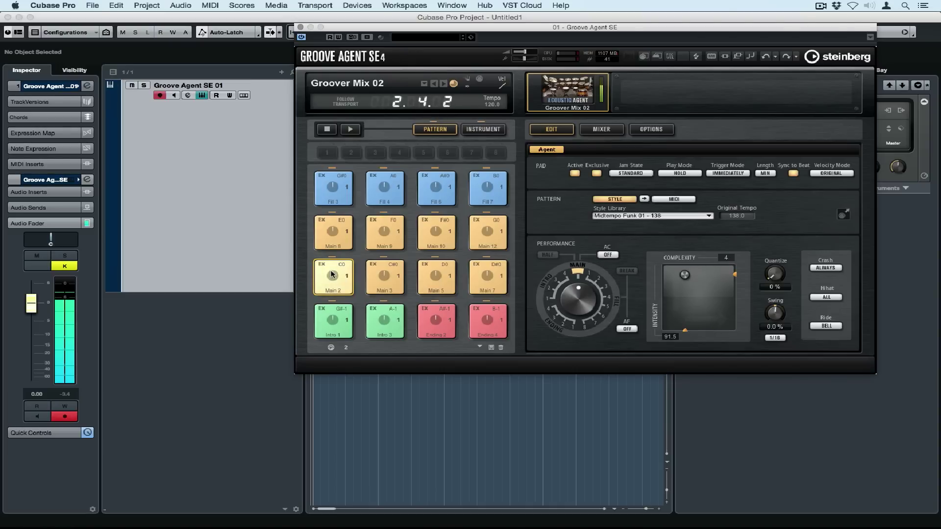
Add the Main 2 pattern as a part starting at bar 2, then close Groove Agent SE.
{"action": "left_click_drag", "start_coordinate": [331, 32], "coordinate": [616, 10]}
{"action": "left_click_drag", "start_coordinate": [617, 265], "coordinate": [470, 169]}
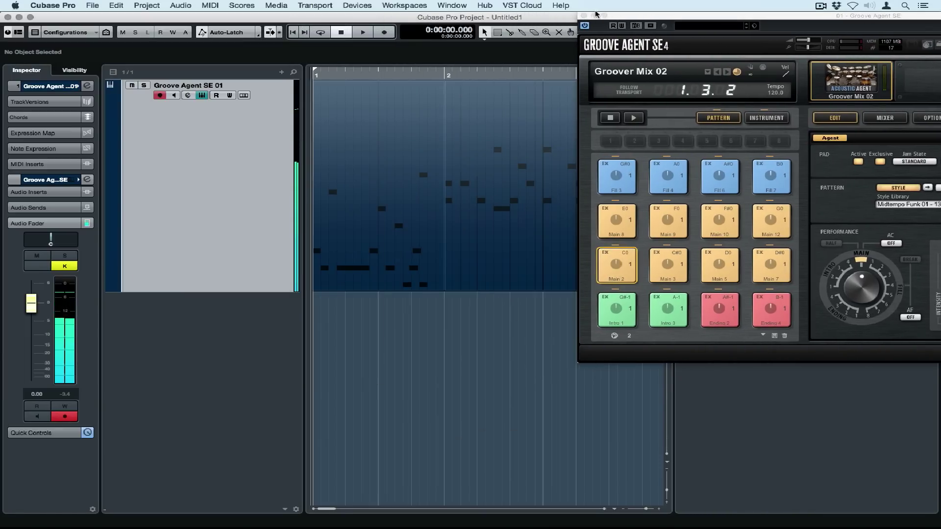
{"action": "left_click", "coordinate": [584, 16]}
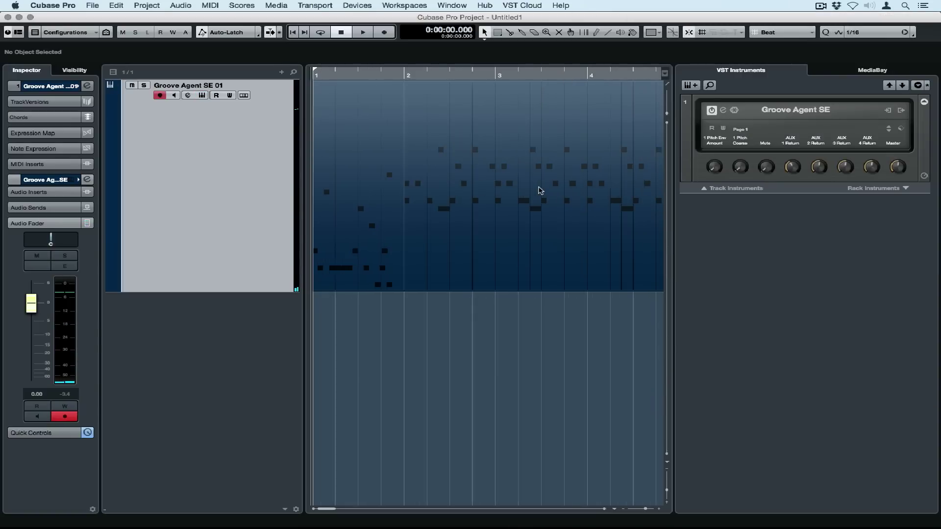
{"action": "key", "text": "g"}
{"action": "key", "text": "g"}
{"action": "key", "text": "g"}
{"action": "key", "text": "g"}
{"action": "key", "text": "g"}
{"action": "key", "text": "g"}
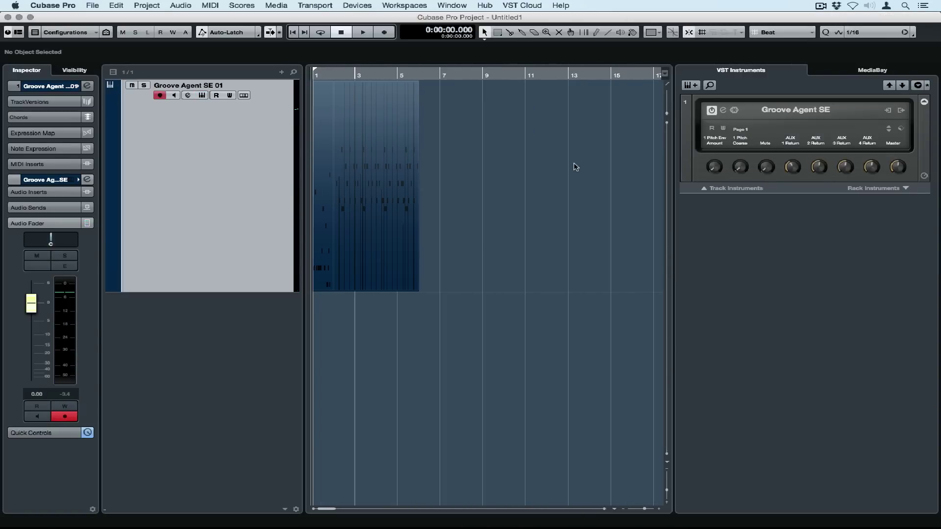
Repeat the Main 2 part out to bar 17 and play back from bar 6.
{"action": "left_click", "coordinate": [413, 170]}
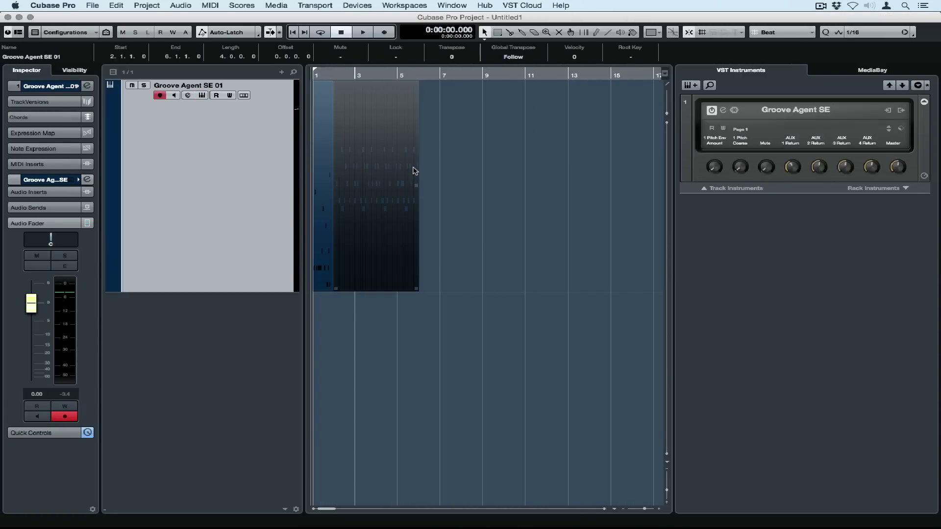
{"action": "left_click_drag", "start_coordinate": [417, 185], "coordinate": [619, 176]}
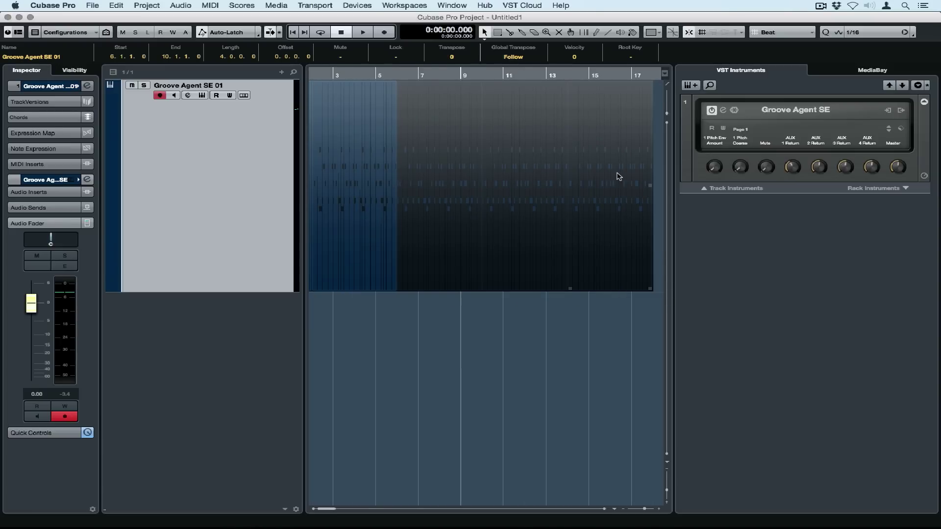
{"action": "key", "text": "l"}
{"action": "key", "text": "space"}
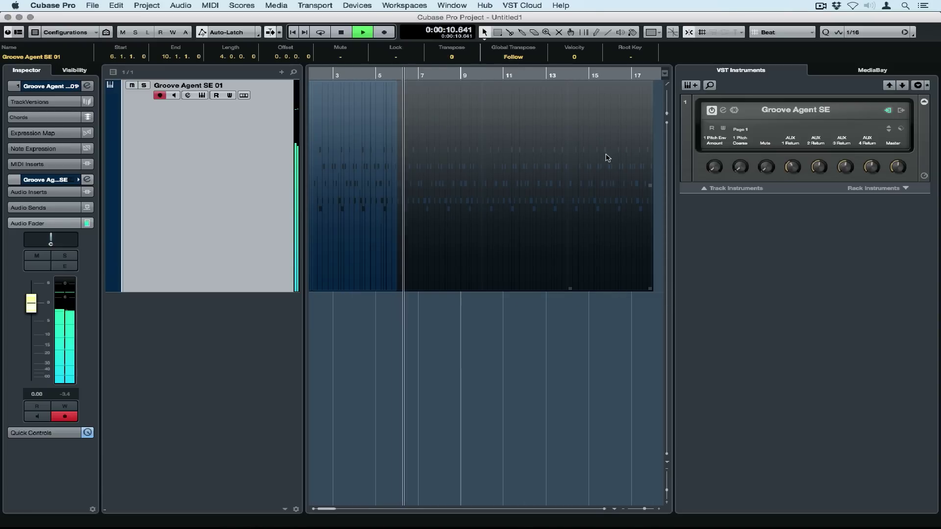
{"action": "key", "text": "h"}
{"action": "key", "text": "h"}
{"action": "key", "text": "h"}
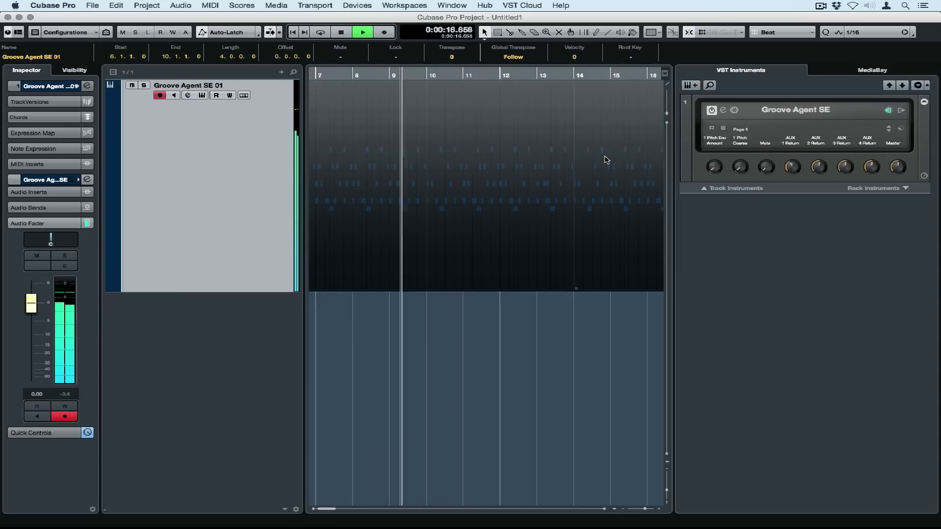
{"action": "key", "text": "g"}
{"action": "key", "text": "g"}
{"action": "key", "text": "g"}
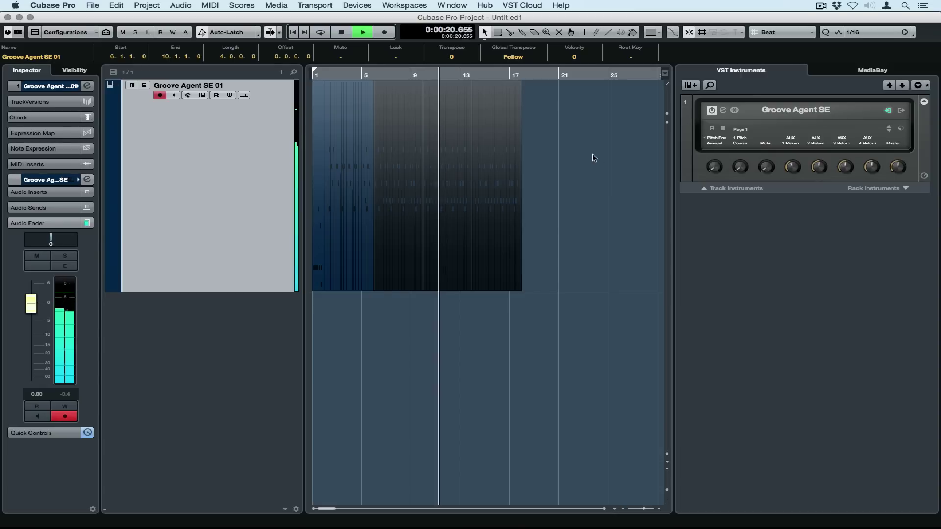
Stop playback and create empty track version v2 from the TrackVersions list.
{"action": "key", "text": "space"}
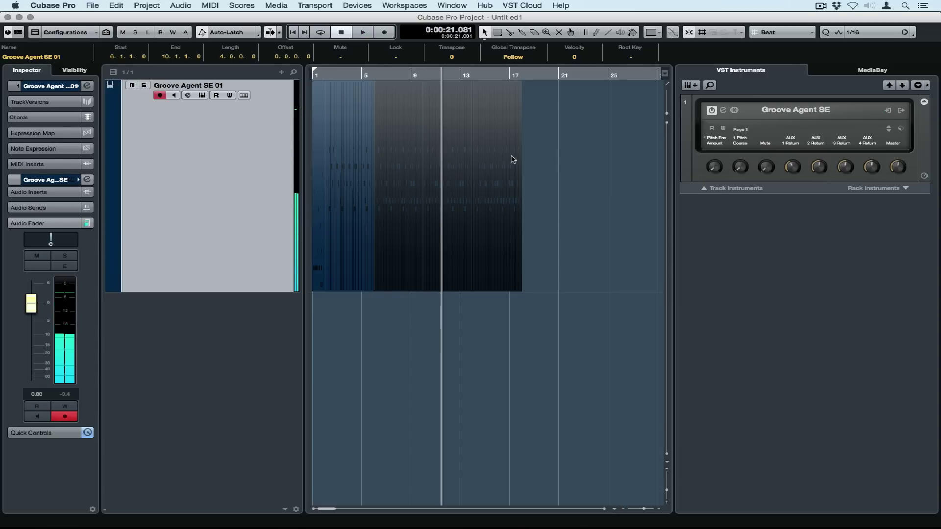
{"action": "left_click", "coordinate": [33, 87]}
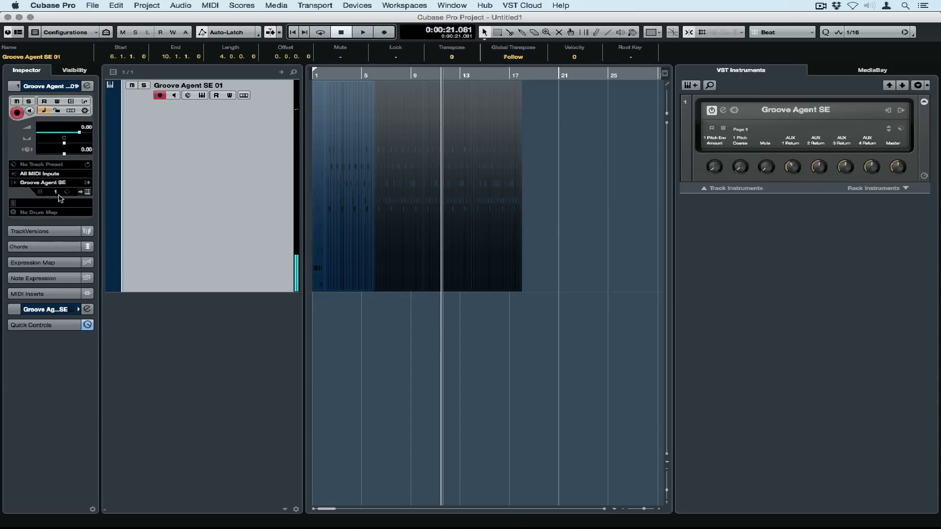
{"action": "left_click", "coordinate": [44, 231]}
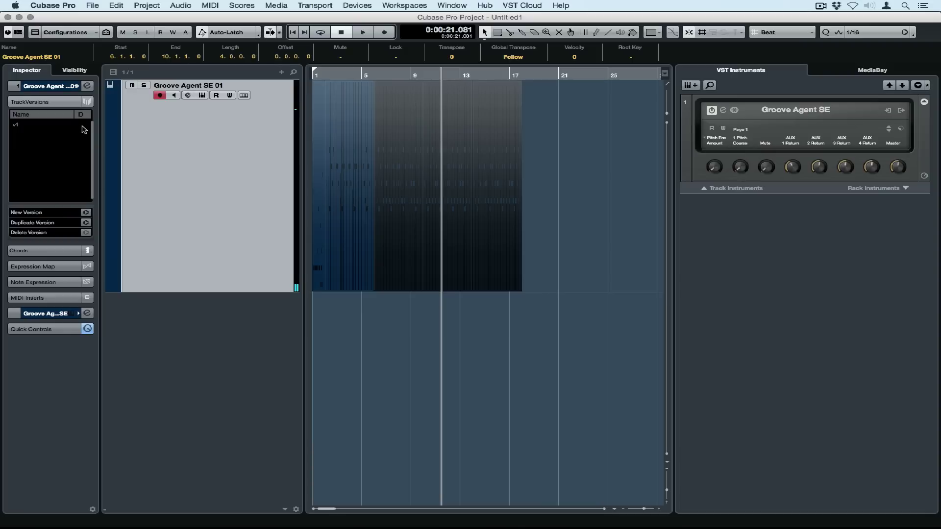
{"action": "left_click", "coordinate": [86, 213]}
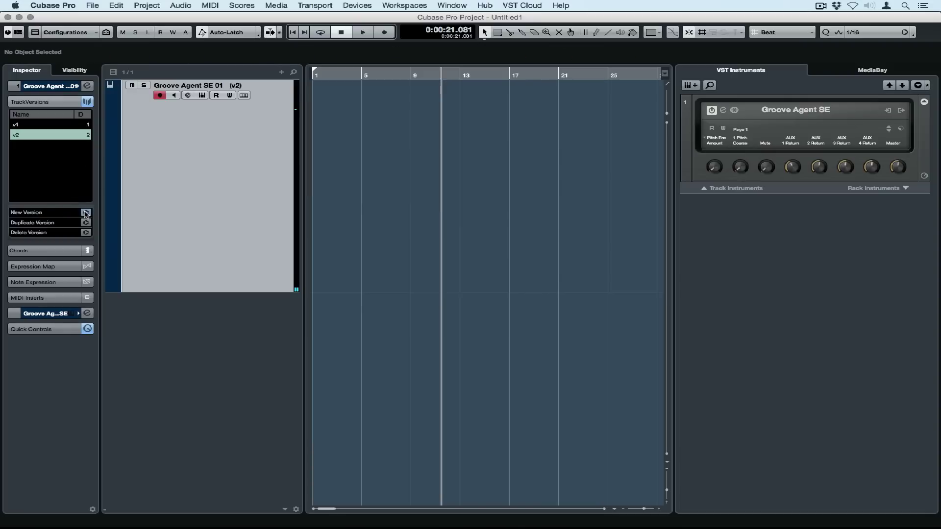
Audition the Intro 1 pattern and place it at bar 1 of version v2.
{"action": "left_click", "coordinate": [723, 110]}
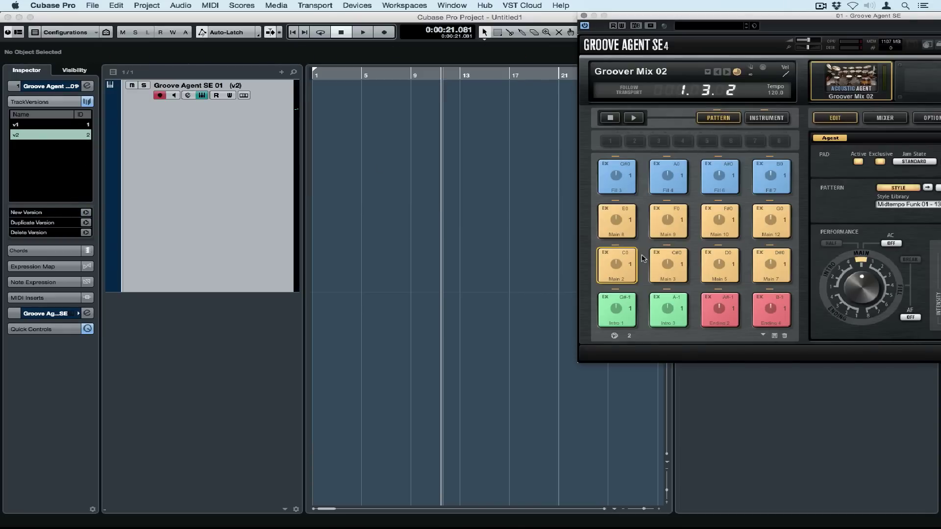
{"action": "left_click", "coordinate": [621, 311]}
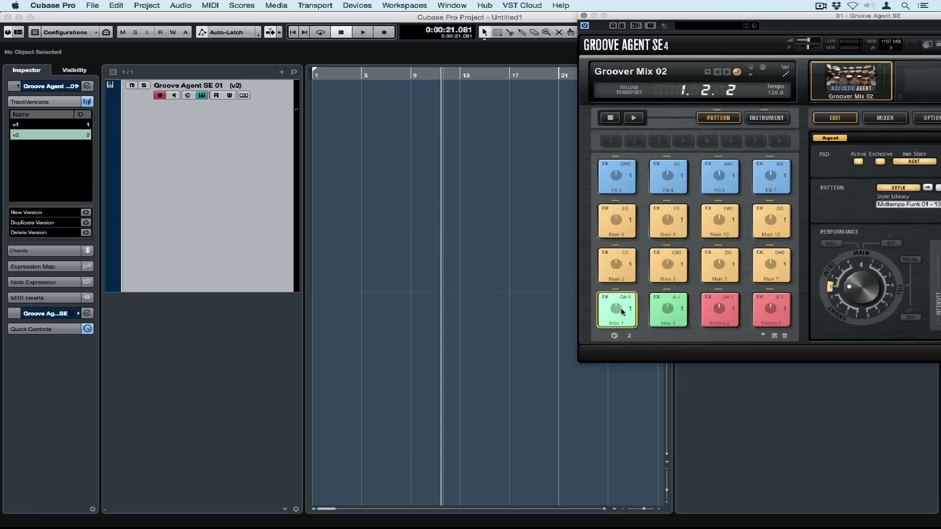
{"action": "left_click", "coordinate": [621, 303]}
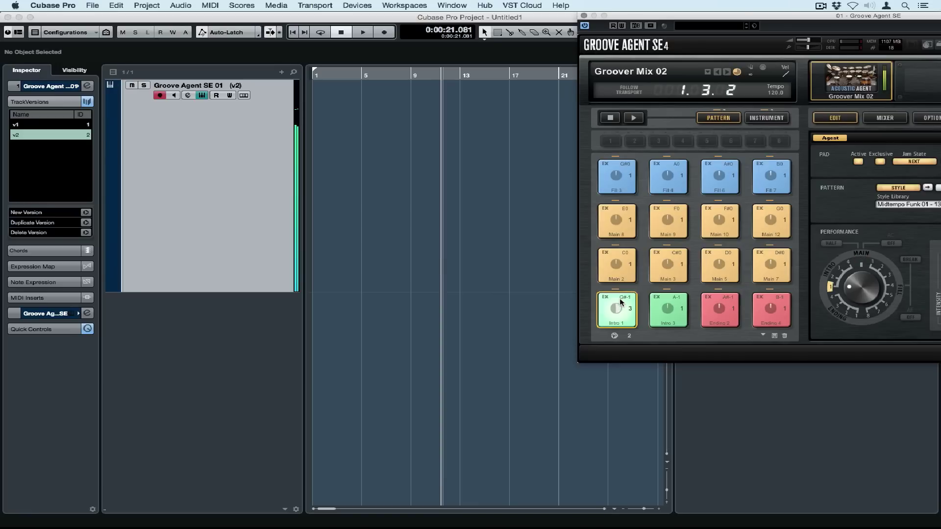
{"action": "left_click_drag", "start_coordinate": [620, 302], "coordinate": [310, 182]}
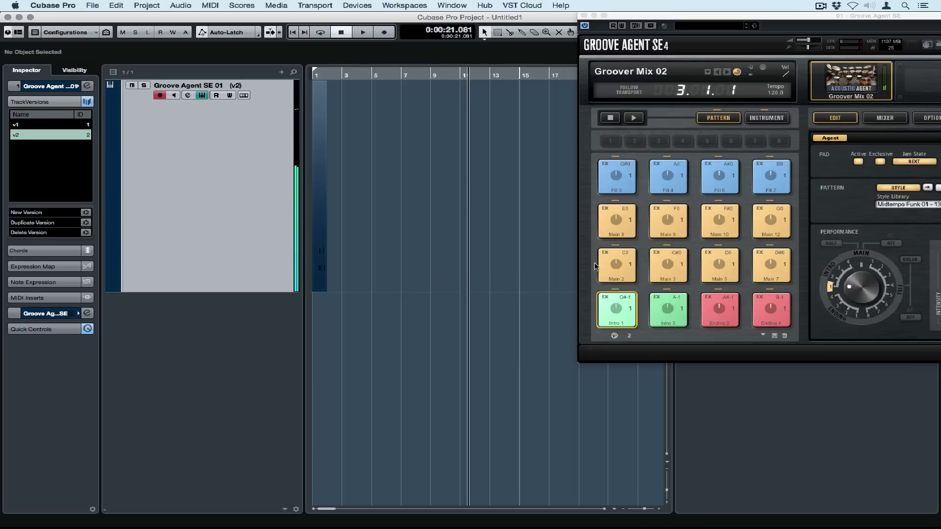
Add the Main 3 pattern after the intro and repeat it out to bar 10.
{"action": "left_click", "coordinate": [669, 264]}
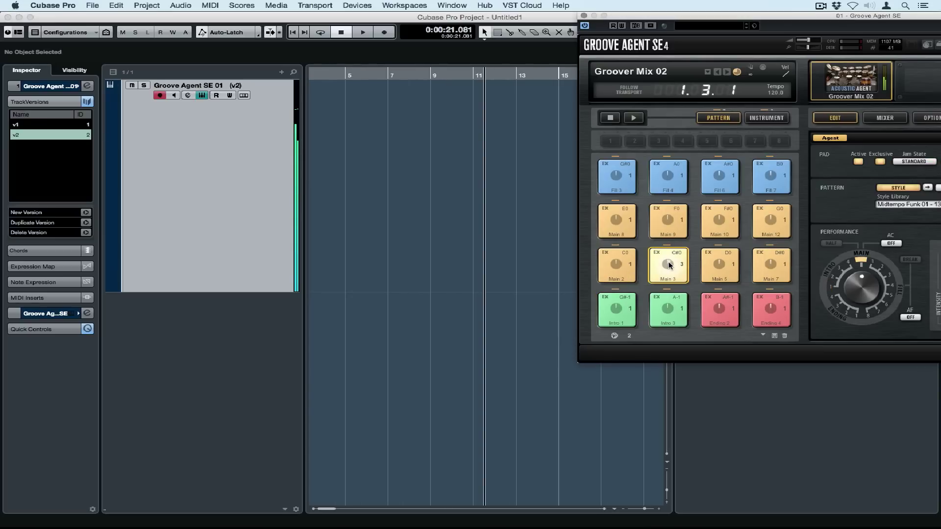
{"action": "left_click_drag", "start_coordinate": [669, 265], "coordinate": [327, 199]}
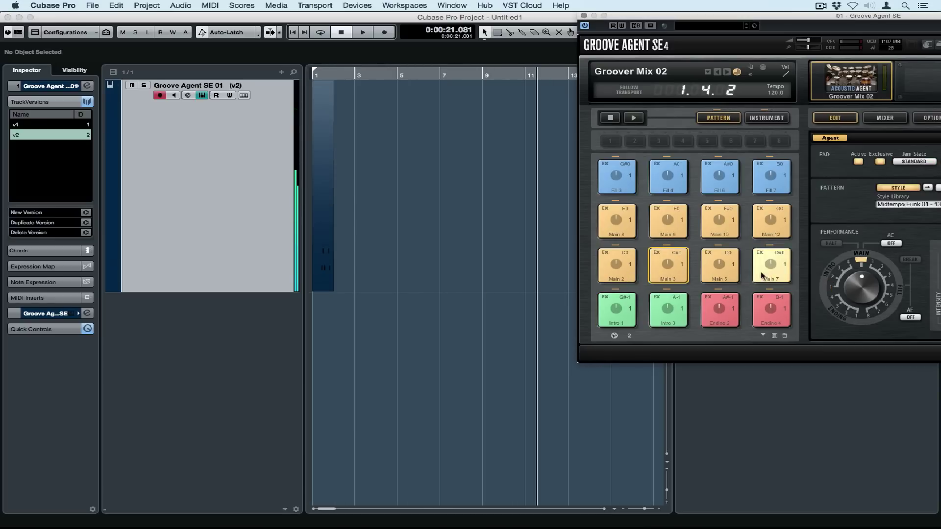
{"action": "left_click_drag", "start_coordinate": [674, 263], "coordinate": [335, 190]}
{"action": "left_click", "coordinate": [405, 181]}
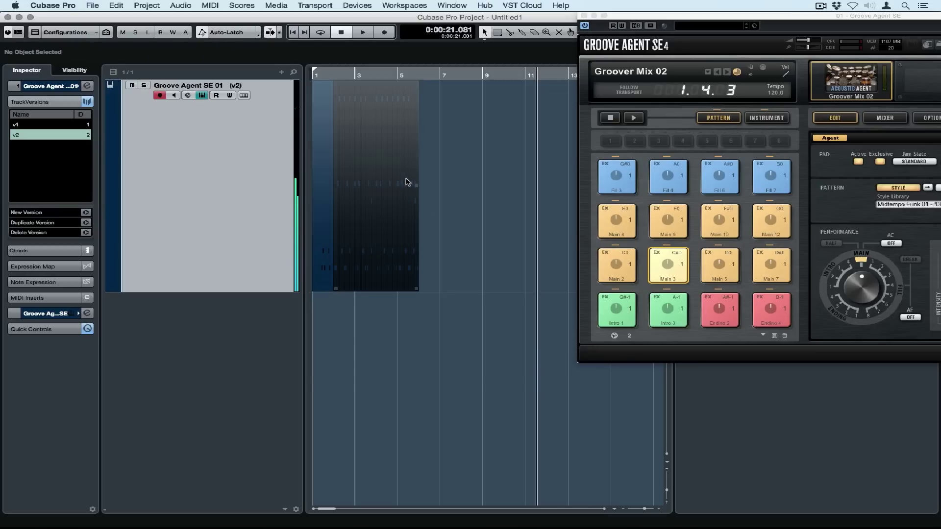
{"action": "left_click_drag", "start_coordinate": [416, 186], "coordinate": [455, 190]}
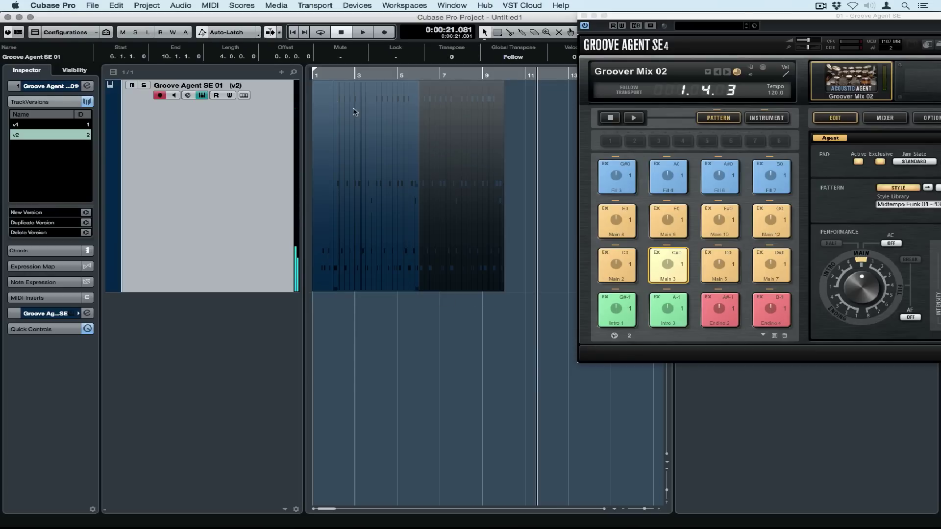
{"action": "left_click", "coordinate": [320, 76]}
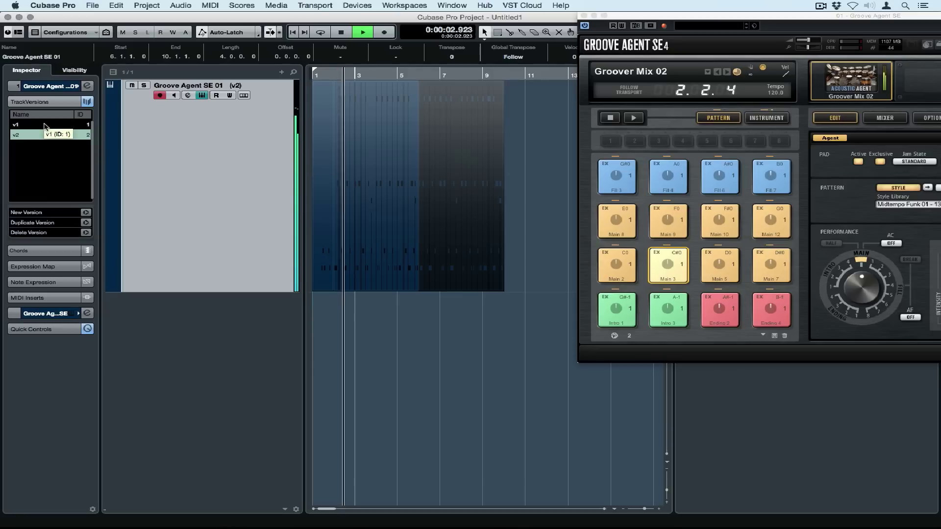
{"action": "left_click", "coordinate": [25, 125]}
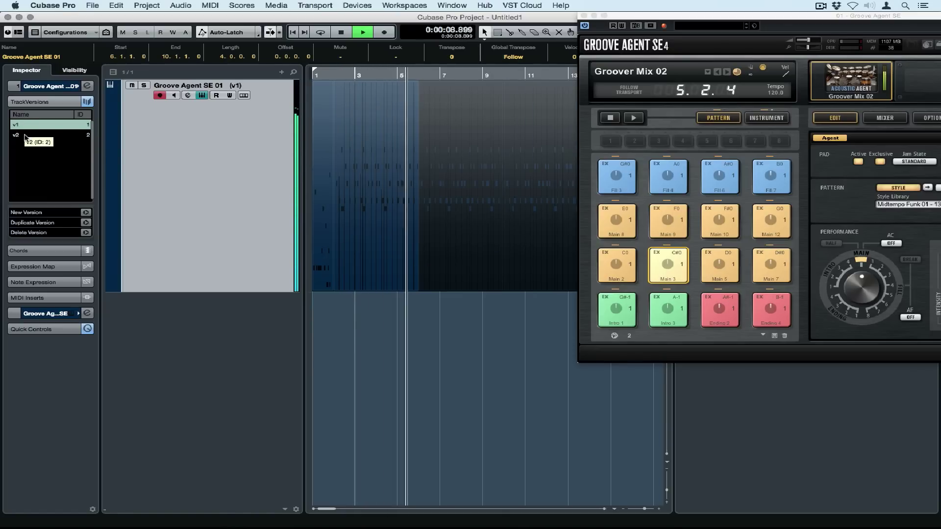
{"action": "key", "text": "space"}
{"action": "left_click", "coordinate": [25, 138]}
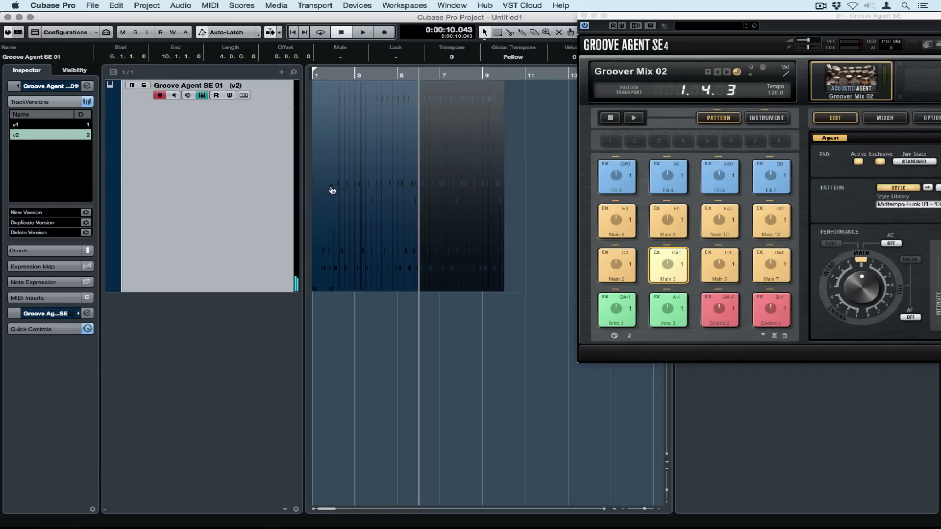
Range-select bars 2–5 of the drum part and create track version v3.
{"action": "left_click", "coordinate": [498, 33]}
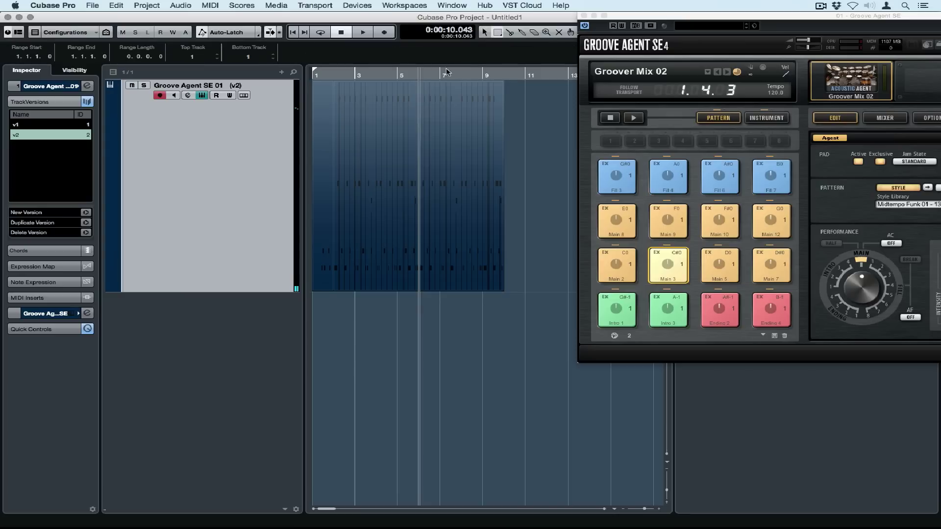
{"action": "left_click_drag", "start_coordinate": [336, 144], "coordinate": [398, 146]}
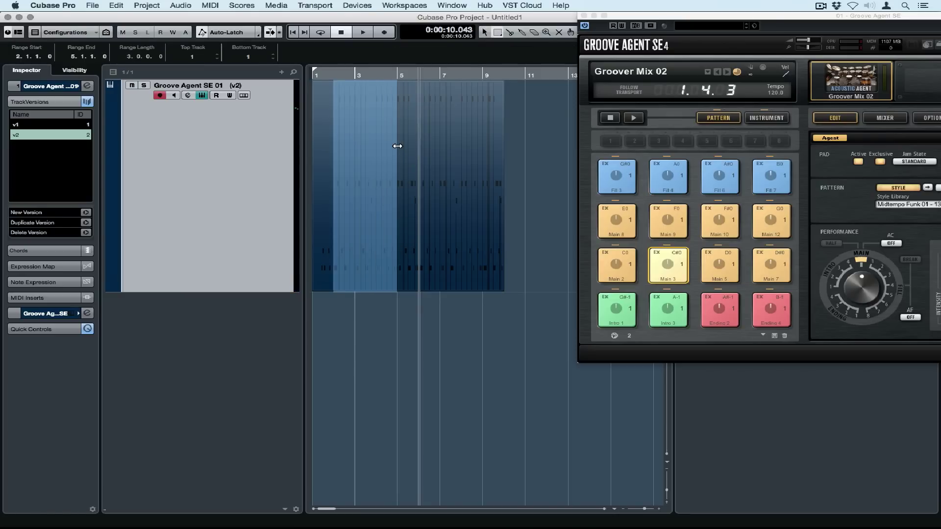
{"action": "left_click", "coordinate": [86, 213]}
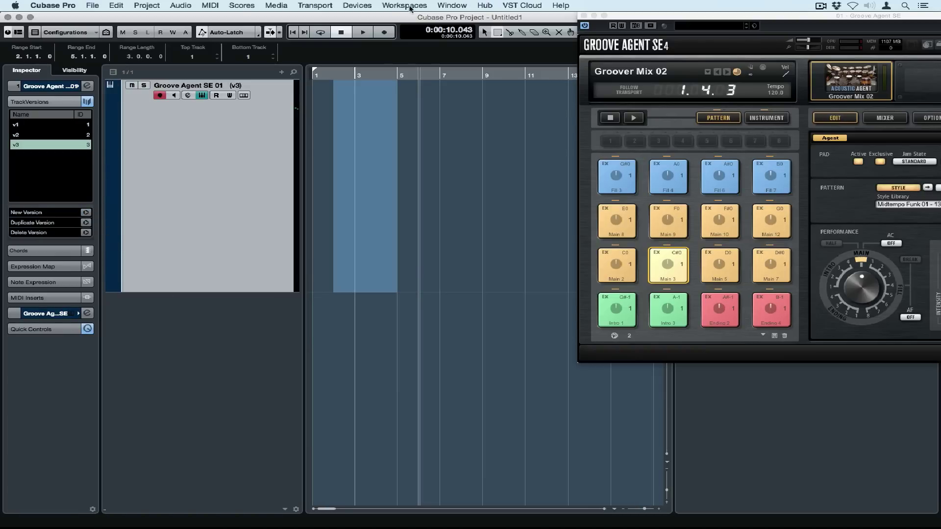
Copy the bars 2–5 section from v2 into v3 at bar 2, then return to v2.
{"action": "left_click", "coordinate": [332, 77]}
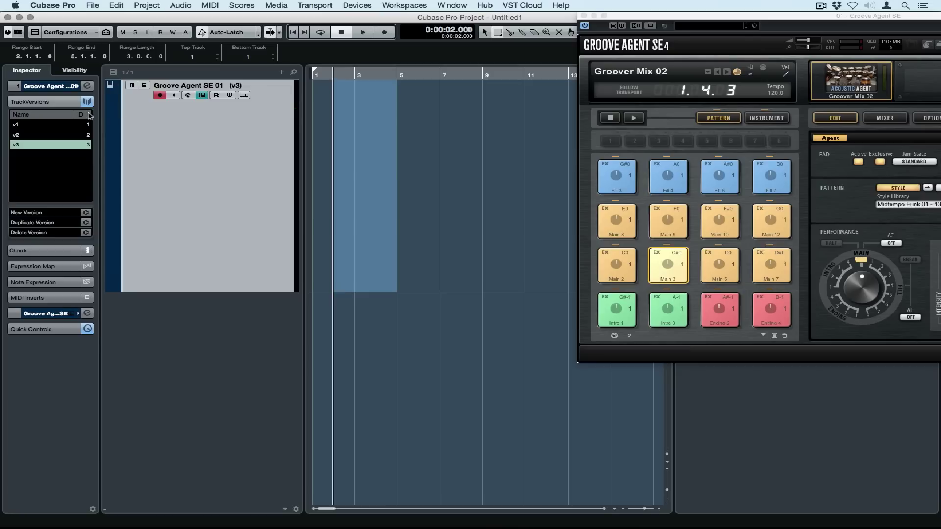
{"action": "left_click", "coordinate": [17, 135]}
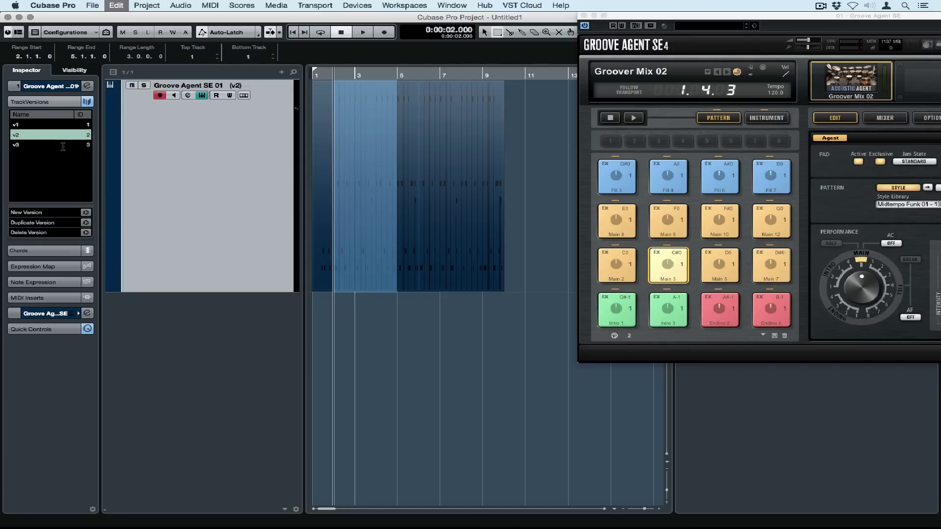
{"action": "left_click", "coordinate": [28, 145]}
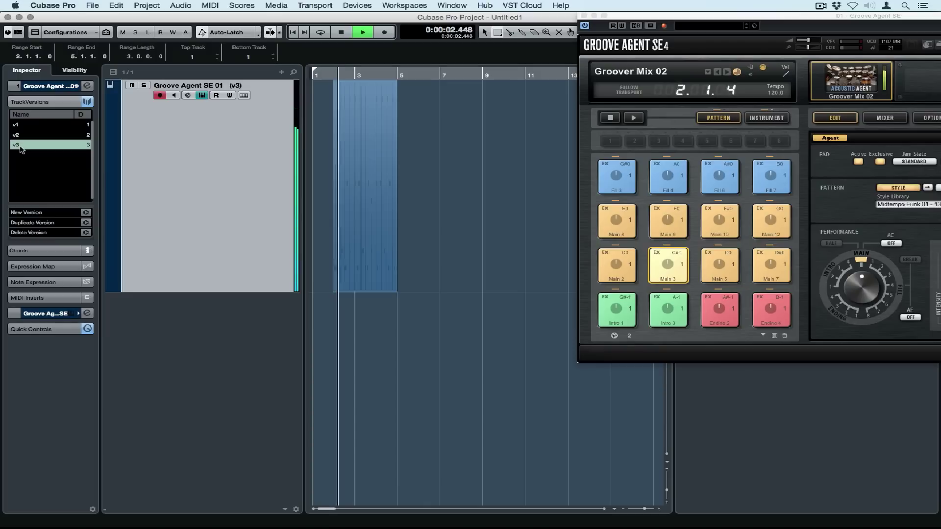
{"action": "left_click", "coordinate": [20, 137]}
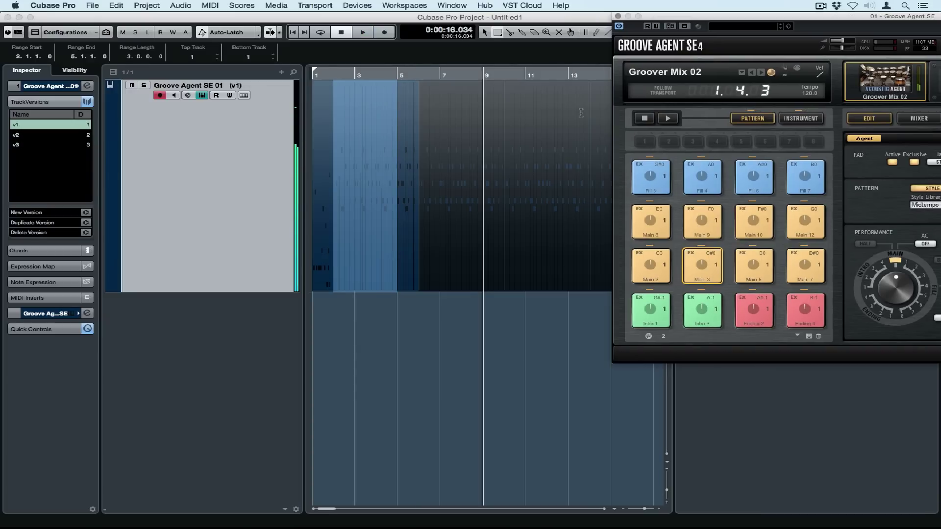
Zoom in and delete bar 9 of the v1 drum part.
{"action": "key", "text": "h"}
{"action": "key", "text": "h"}
{"action": "key", "text": "h"}
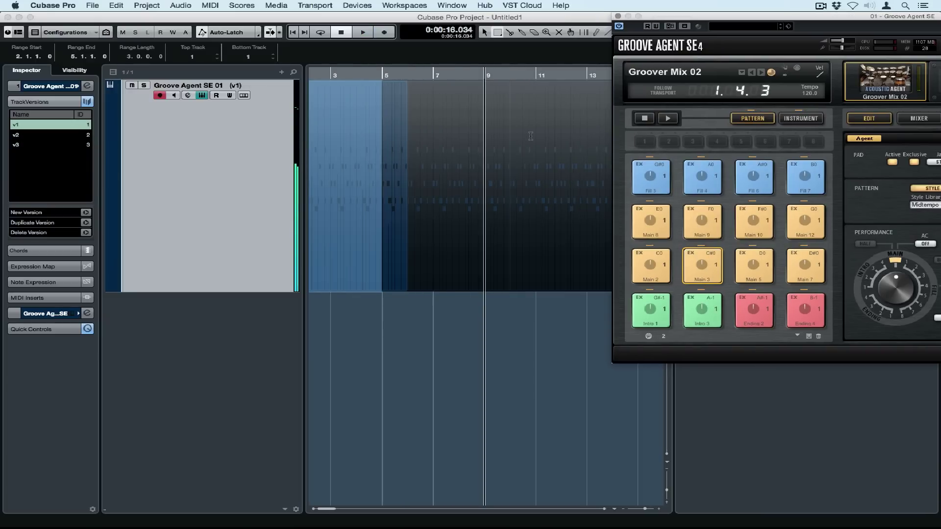
{"action": "left_click_drag", "start_coordinate": [485, 109], "coordinate": [538, 112]}
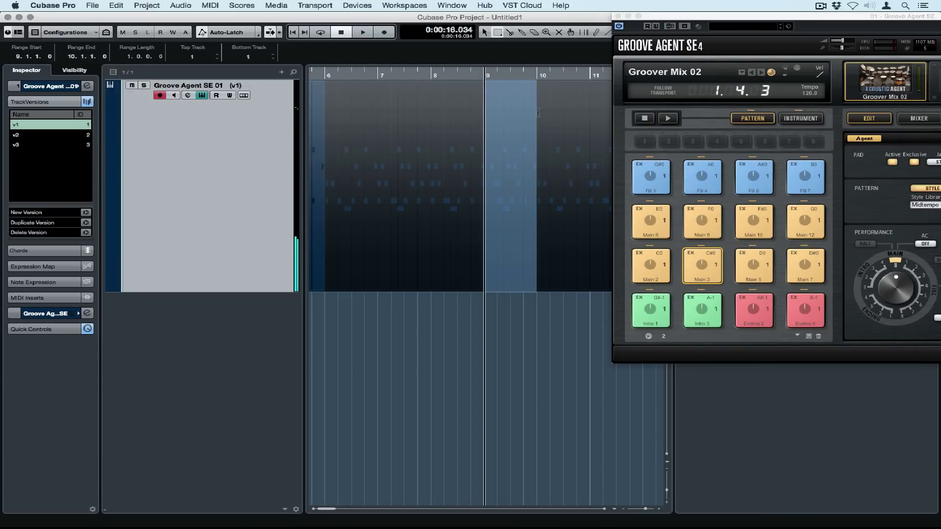
{"action": "key", "text": "Delete"}
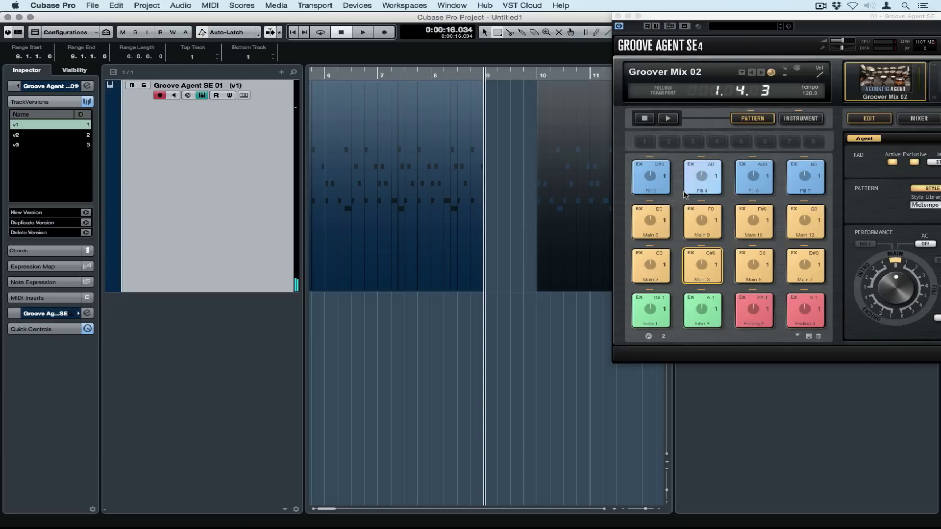
Place the Fill 4 pattern into the bar 9 gap and play from bar 8.
{"action": "left_click", "coordinate": [661, 177]}
{"action": "left_click", "coordinate": [702, 177]}
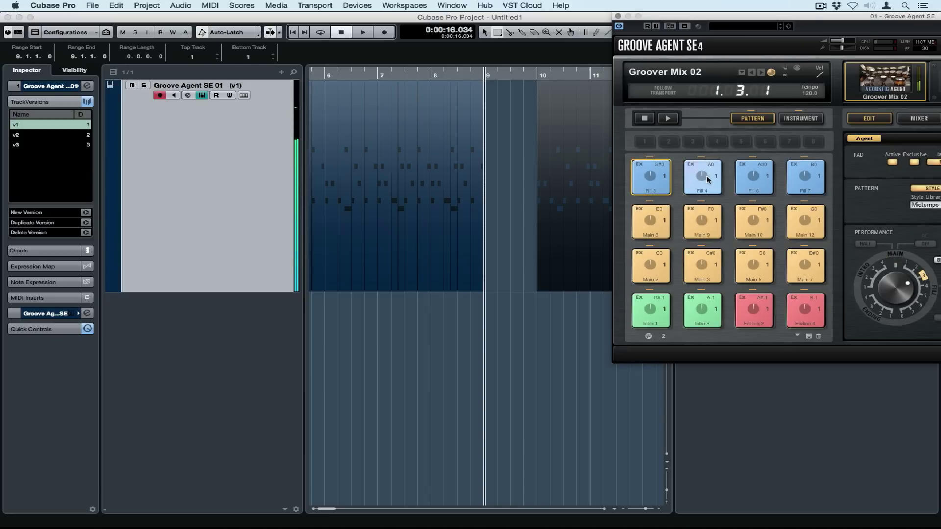
{"action": "left_click_drag", "start_coordinate": [702, 176], "coordinate": [487, 173]}
{"action": "left_click", "coordinate": [439, 73]}
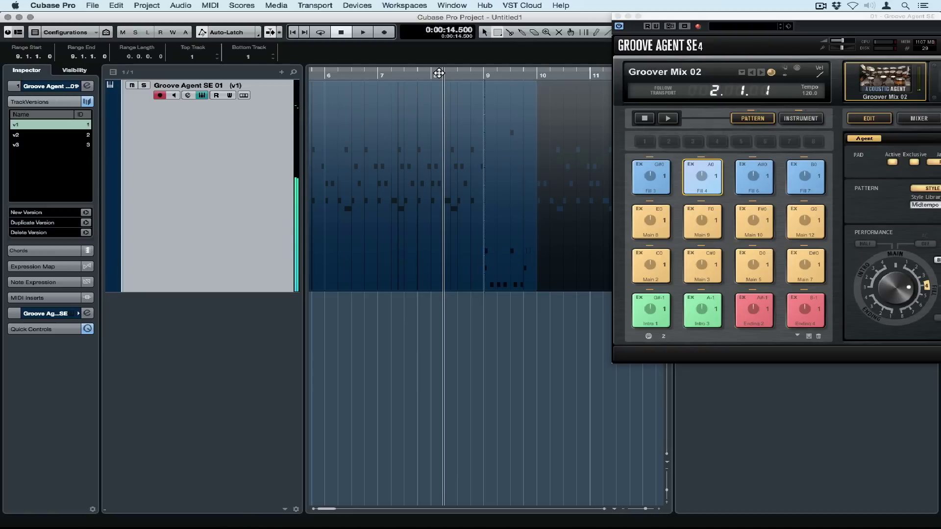
{"action": "key", "text": "space"}
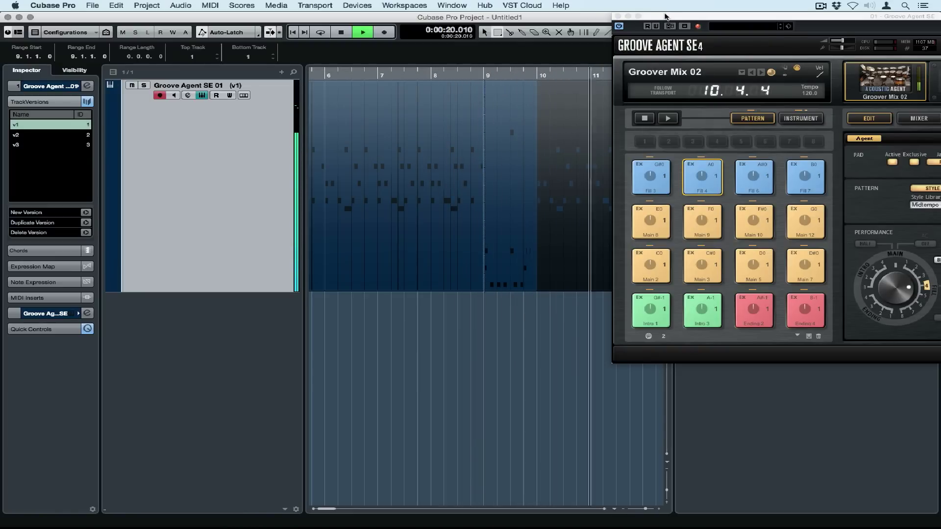
{"action": "key", "text": "g"}
{"action": "key", "text": "g"}
{"action": "key", "text": "g"}
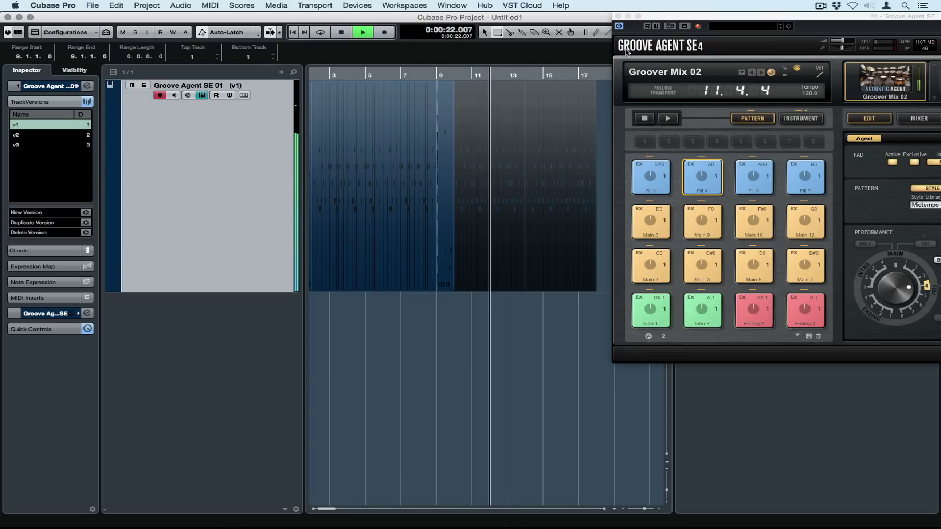